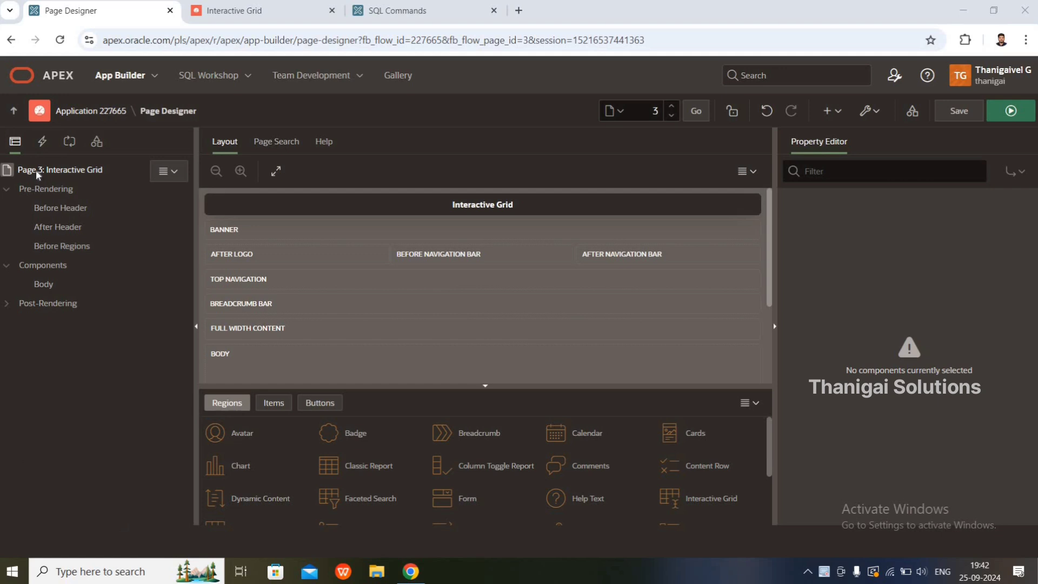
Create a new region under Body and name it Interactive Grid.
{"action": "left_click", "coordinate": [48, 288]}
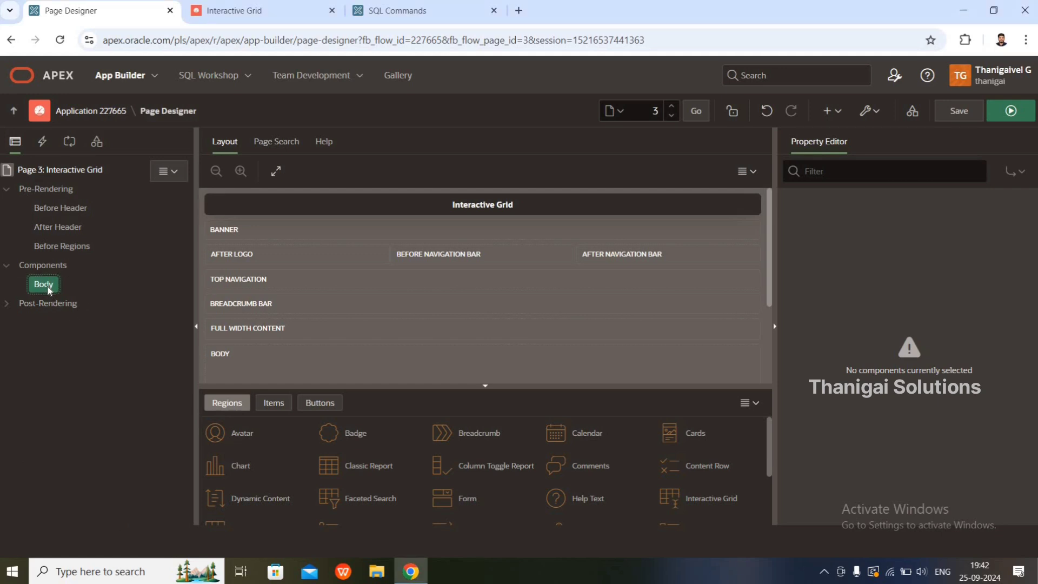
{"action": "right_click", "coordinate": [48, 287]}
{"action": "key", "text": "Escape"}
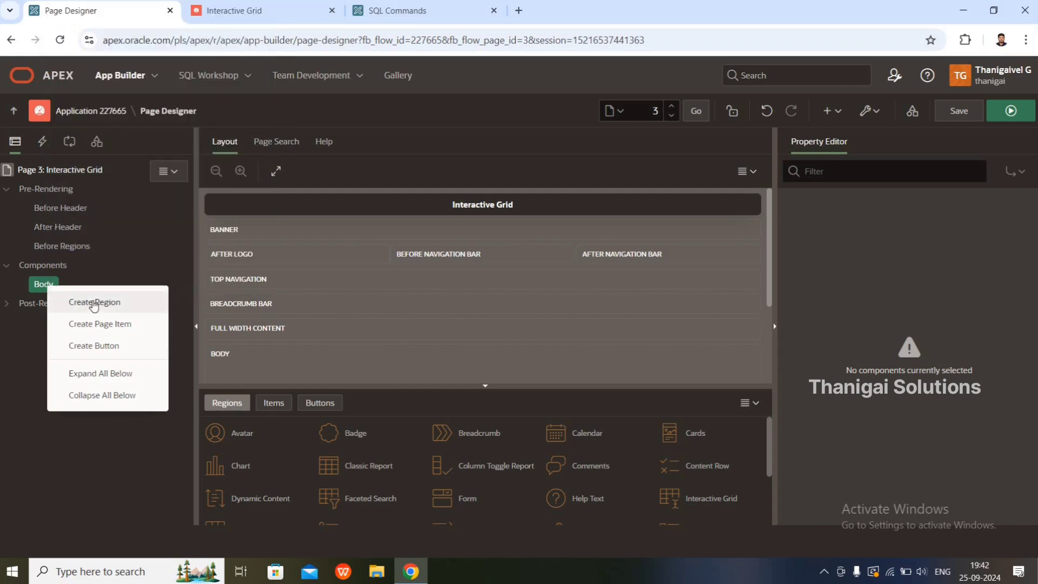
{"action": "left_click", "coordinate": [94, 303]}
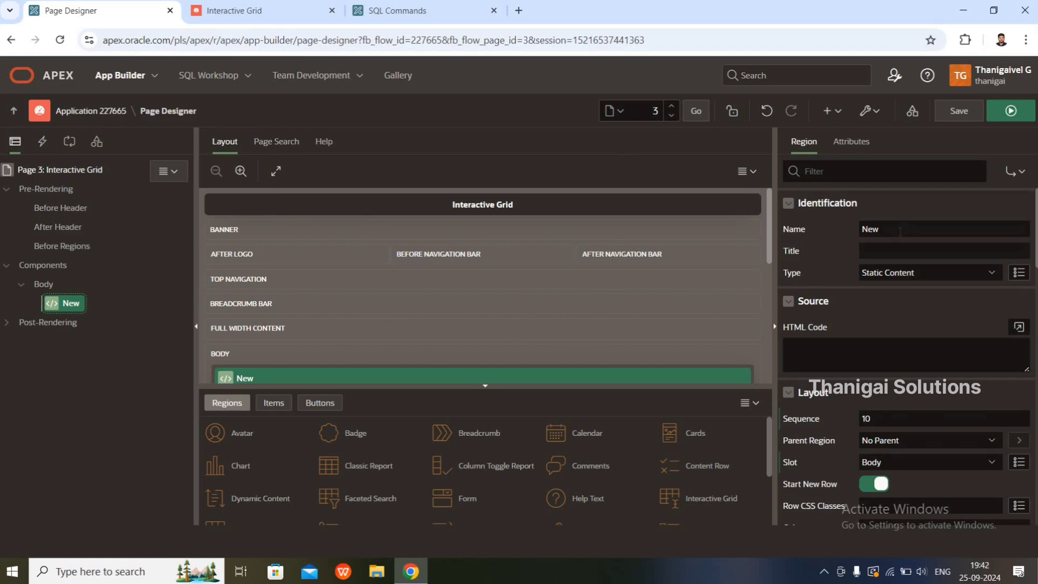
{"action": "left_click", "coordinate": [793, 229]}
{"action": "type", "text": "Inte"}
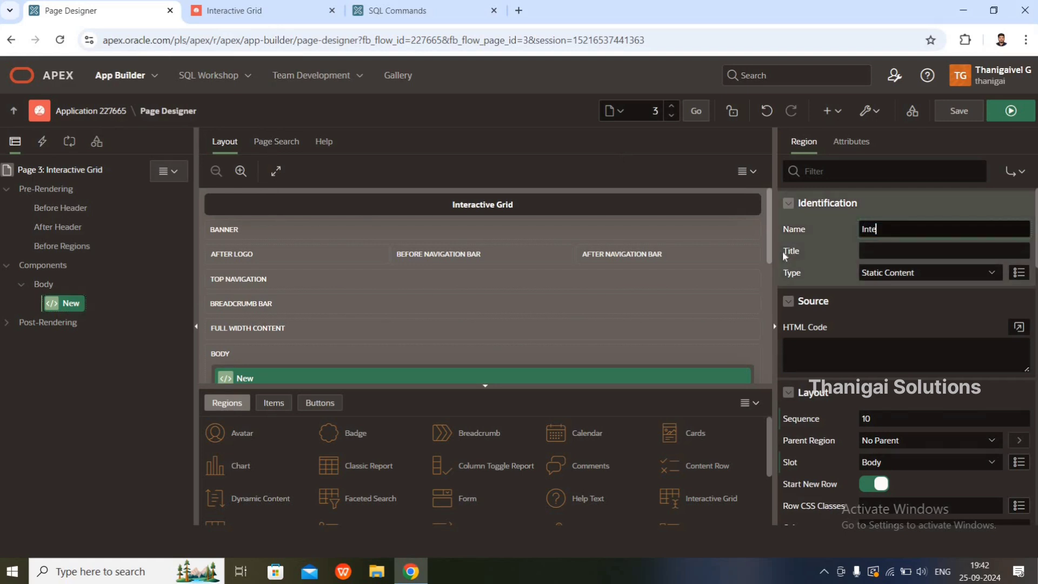
{"action": "type", "text": "ractive Grid"}
Set the new region's title to Employee Info.
{"action": "left_click", "coordinate": [872, 250]}
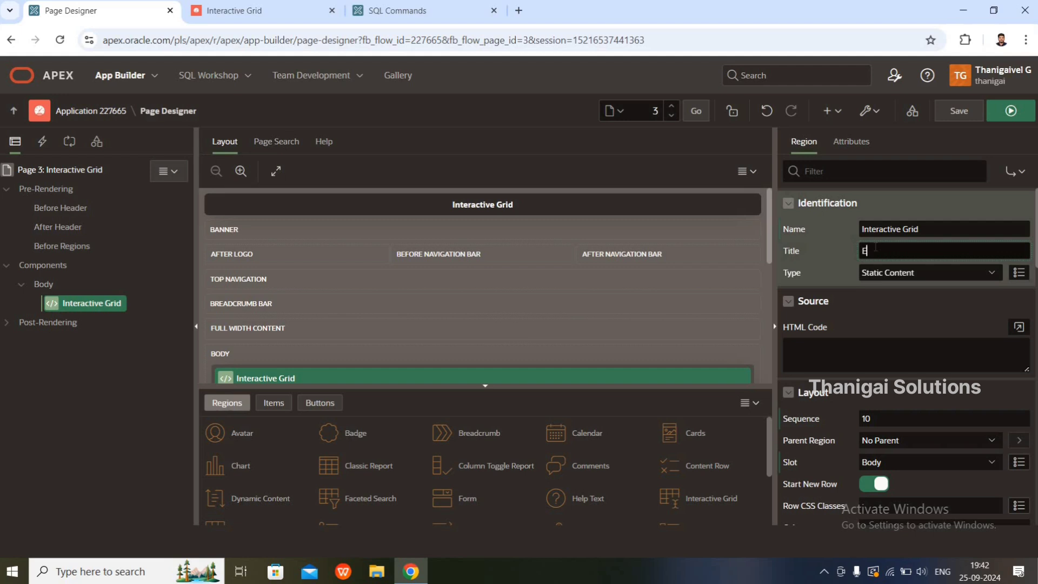
{"action": "type", "text": "Inf"}
{"action": "key", "text": "BackSpace"}
{"action": "key", "text": "BackSpace"}
{"action": "key", "text": "BackSpace"}
{"action": "type", "text": "EMpl"}
{"action": "key", "text": "BackSpace"}
{"action": "key", "text": "BackSpace"}
{"action": "key", "text": "BackSpace"}
{"action": "type", "text": "mployee Info"}
Change the region's type to Interactive Grid.
{"action": "left_click", "coordinate": [893, 368]}
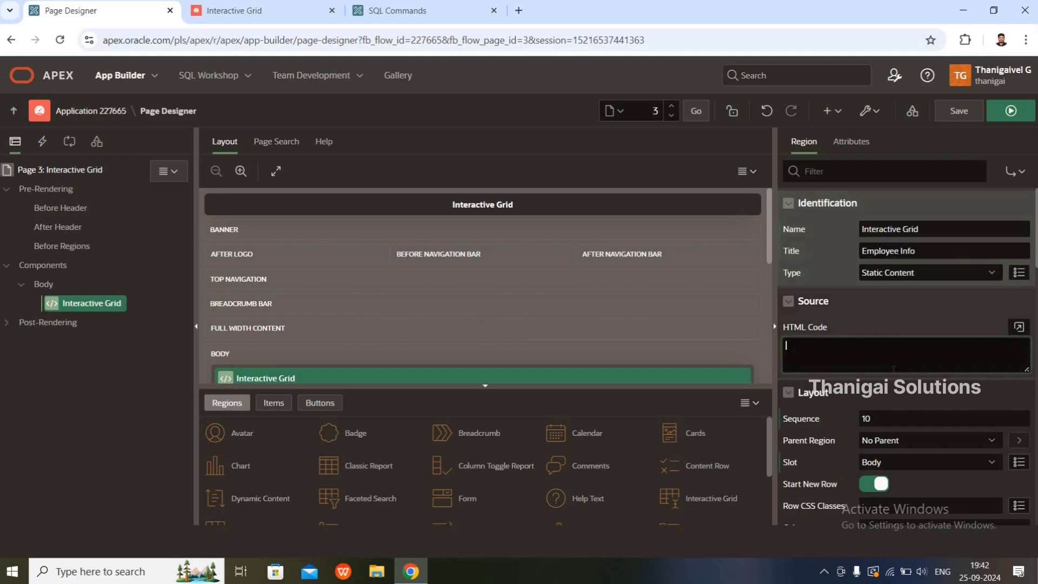
{"action": "left_click", "coordinate": [879, 272]}
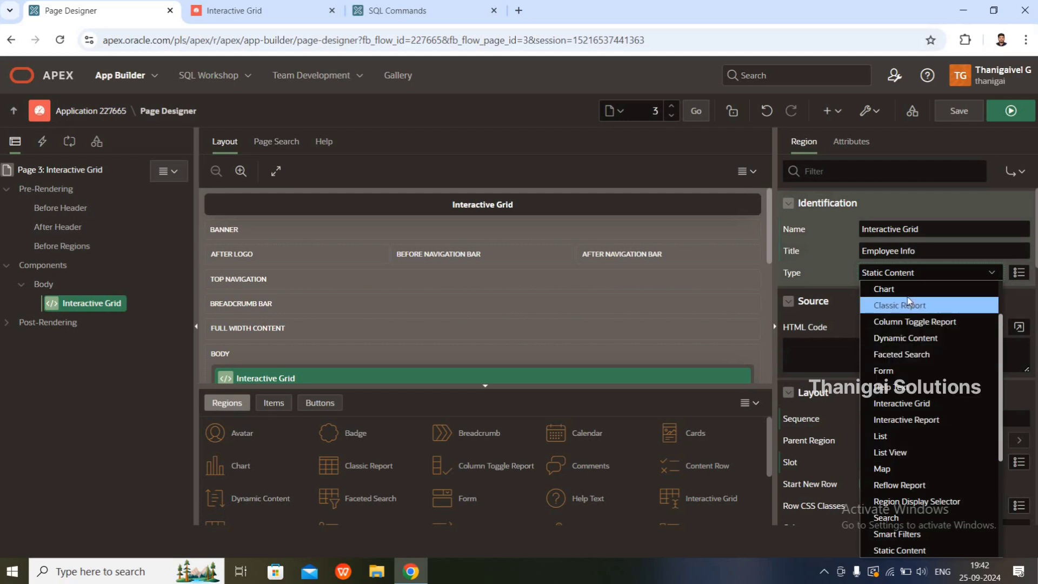
{"action": "left_click", "coordinate": [900, 405]}
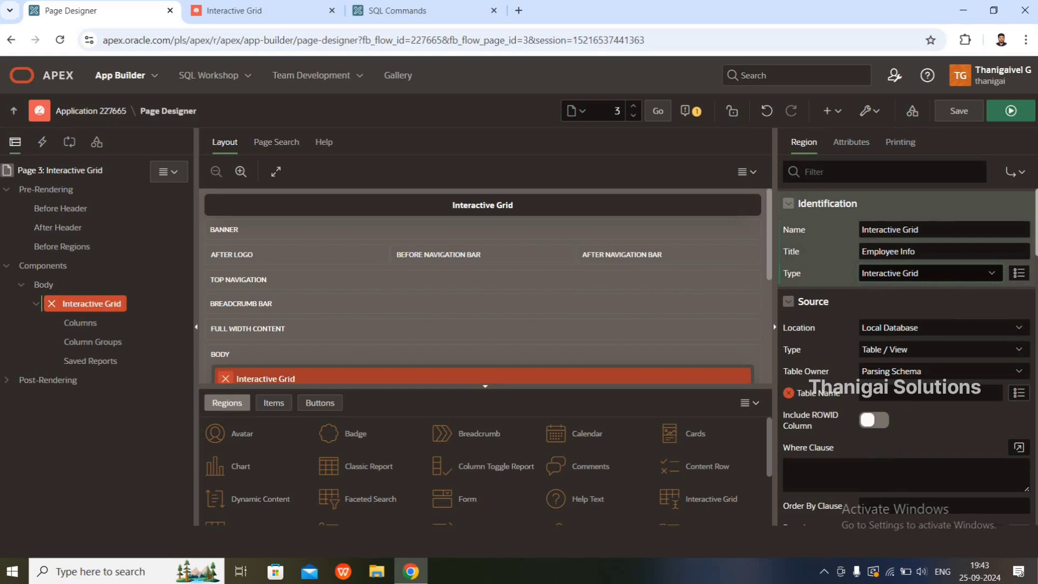
{"action": "scroll", "coordinate": [1036, 222], "scroll_direction": "down", "scroll_amount": 2}
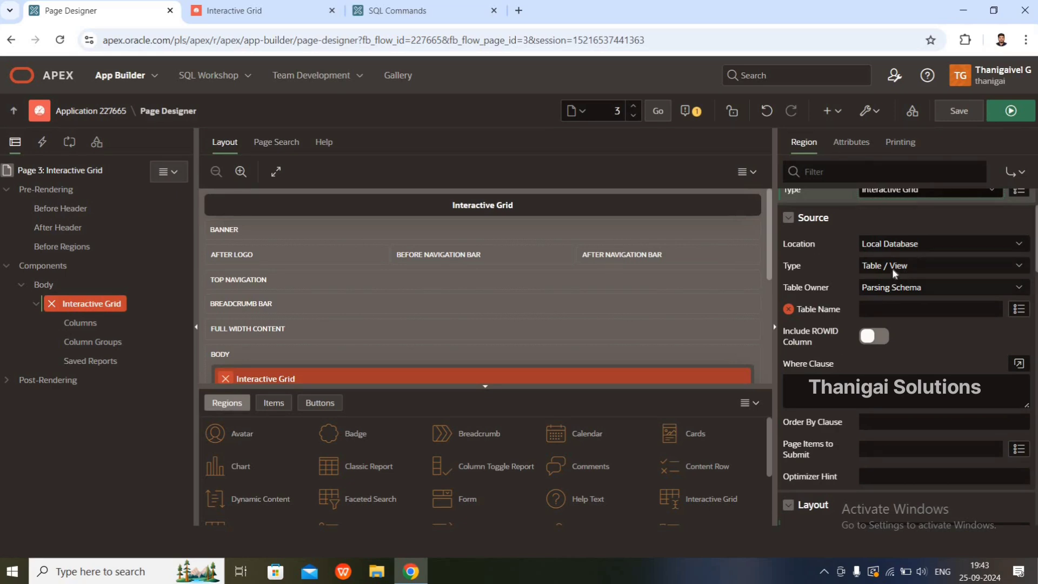
{"action": "left_click", "coordinate": [1019, 311]}
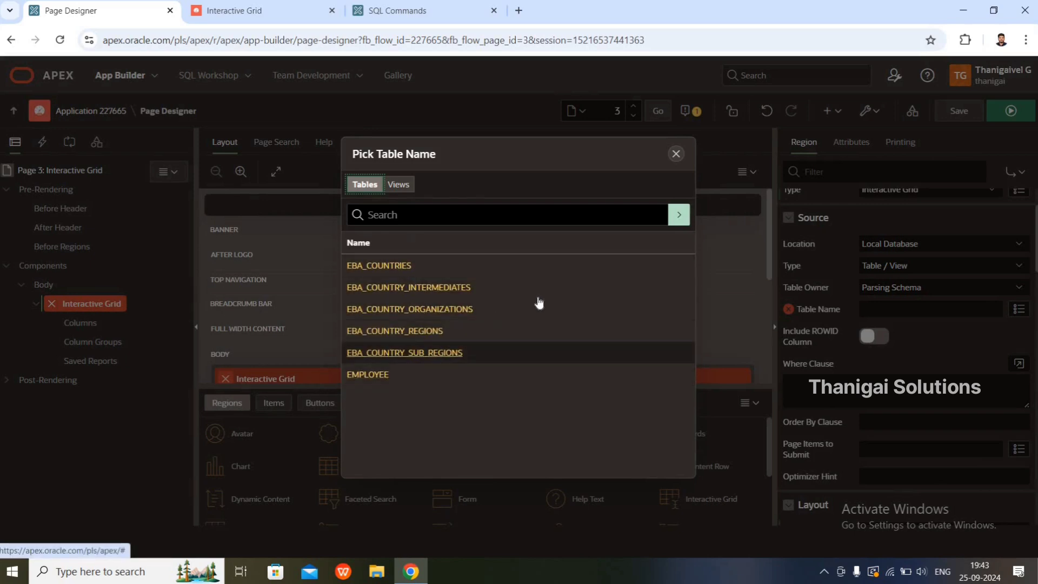
{"action": "left_click", "coordinate": [675, 155]}
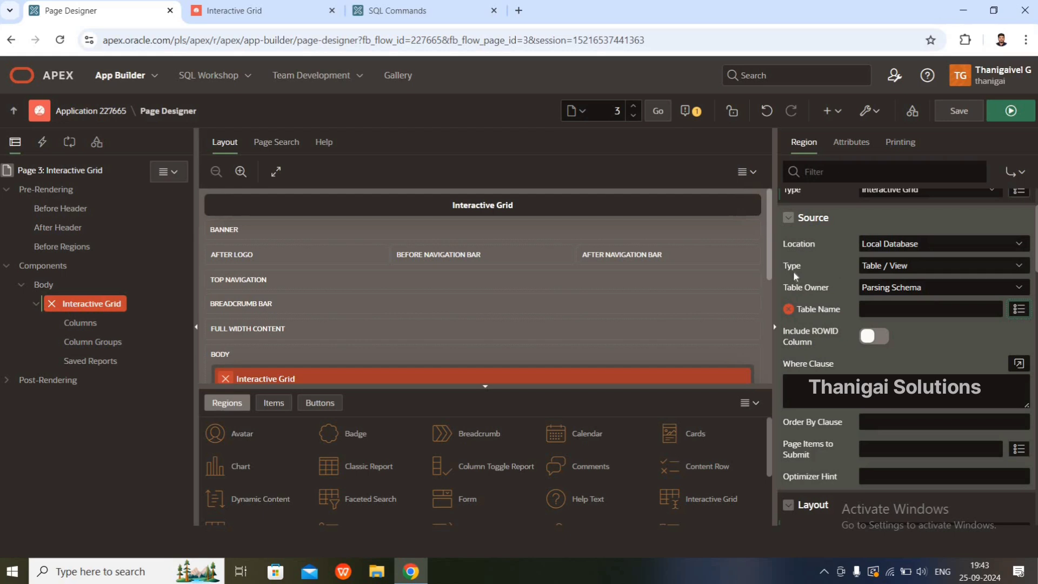
Set the region's source type to SQL Query and write the query "select * from employee" in the code editor.
{"action": "left_click", "coordinate": [890, 267]}
{"action": "left_click", "coordinate": [890, 299]}
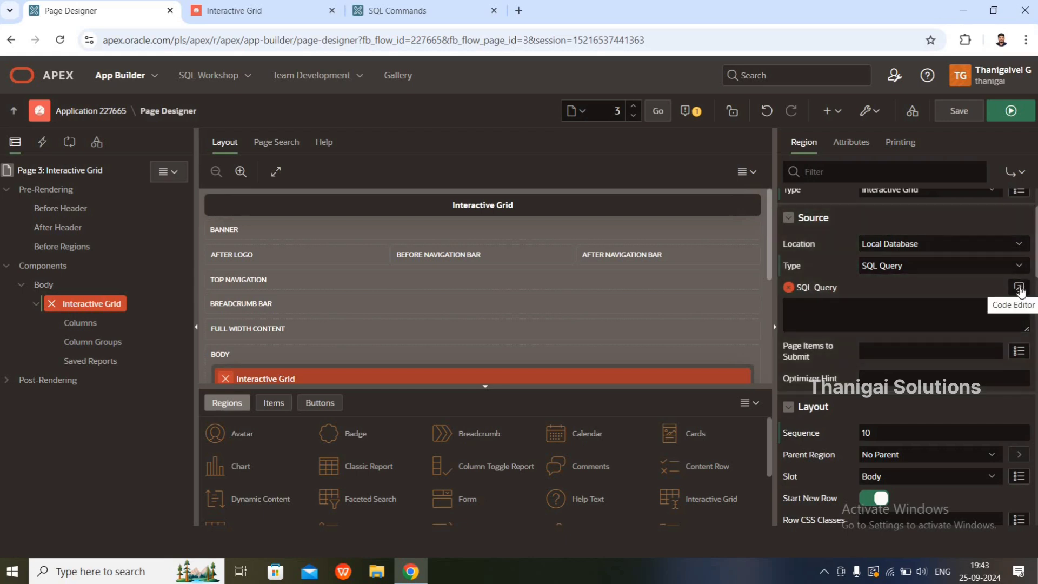
{"action": "left_click", "coordinate": [1020, 292]}
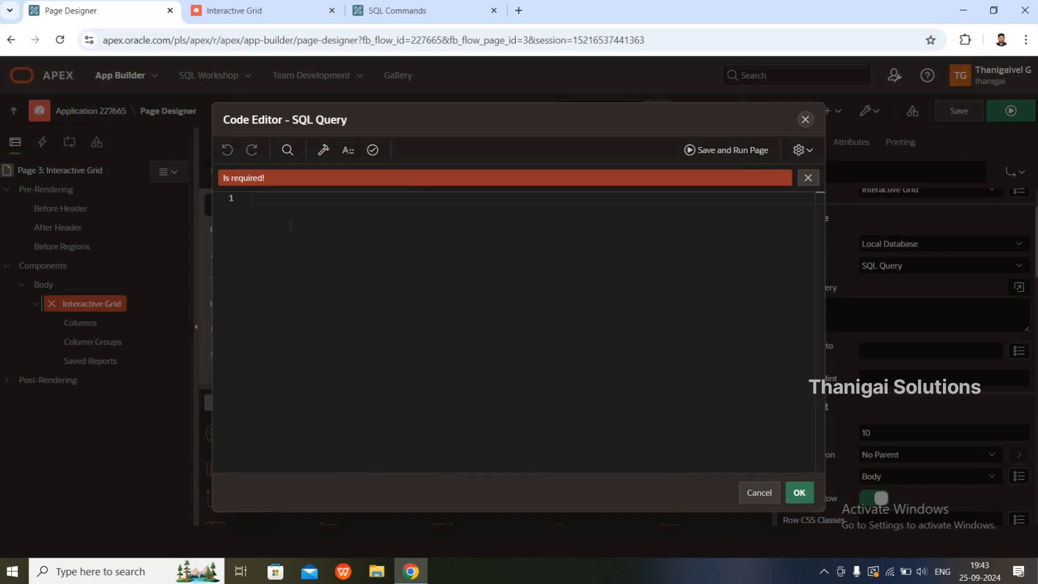
{"action": "type", "text": "select *f"}
{"action": "key", "text": "BackSpace"}
{"action": "key", "text": "BackSpace"}
{"action": "type", "text": "from employee"}
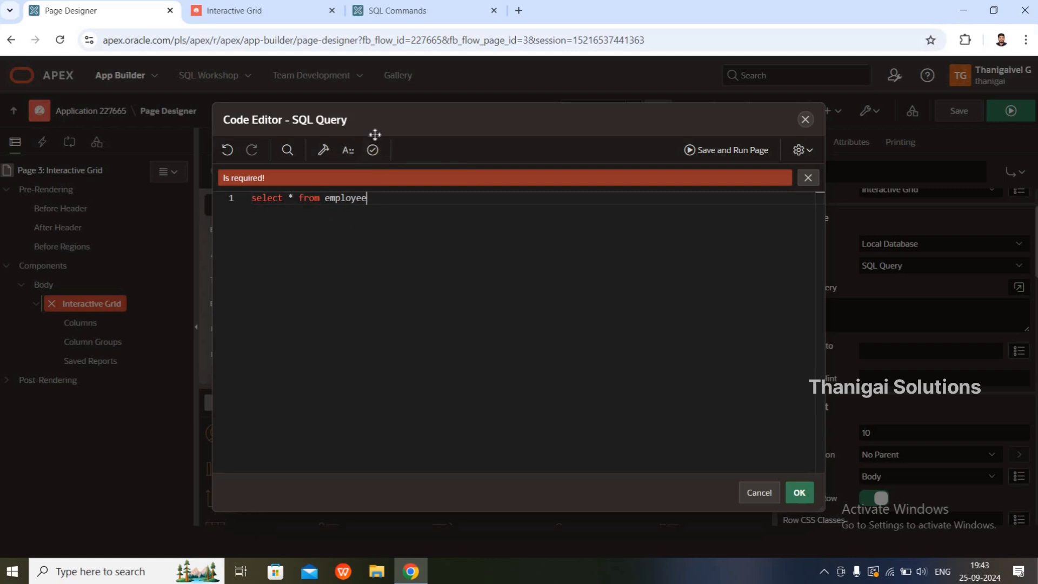
Validate and accept the SQL query, and save the page.
{"action": "left_click", "coordinate": [373, 154]}
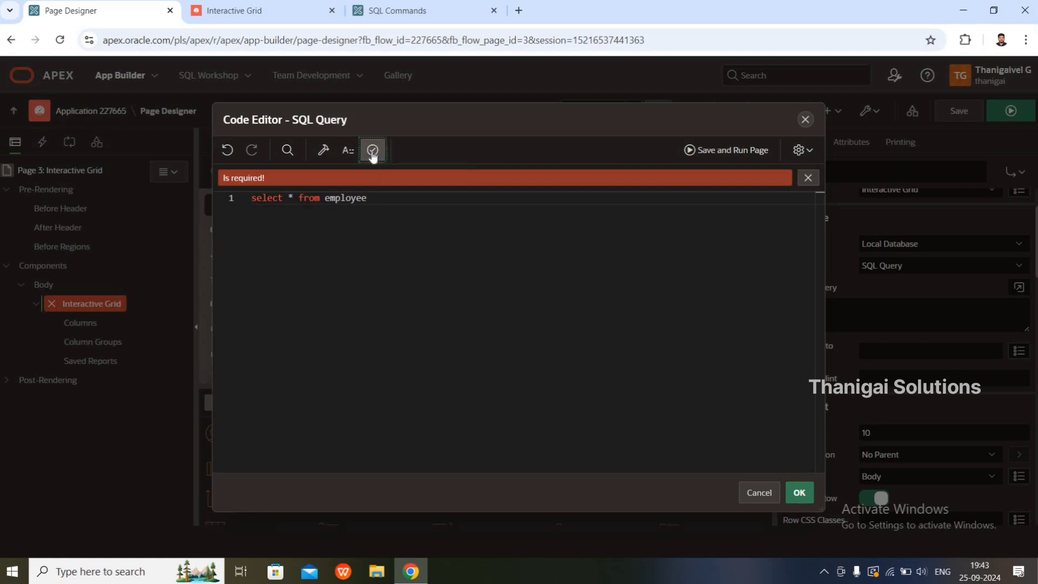
{"action": "left_click", "coordinate": [372, 154]}
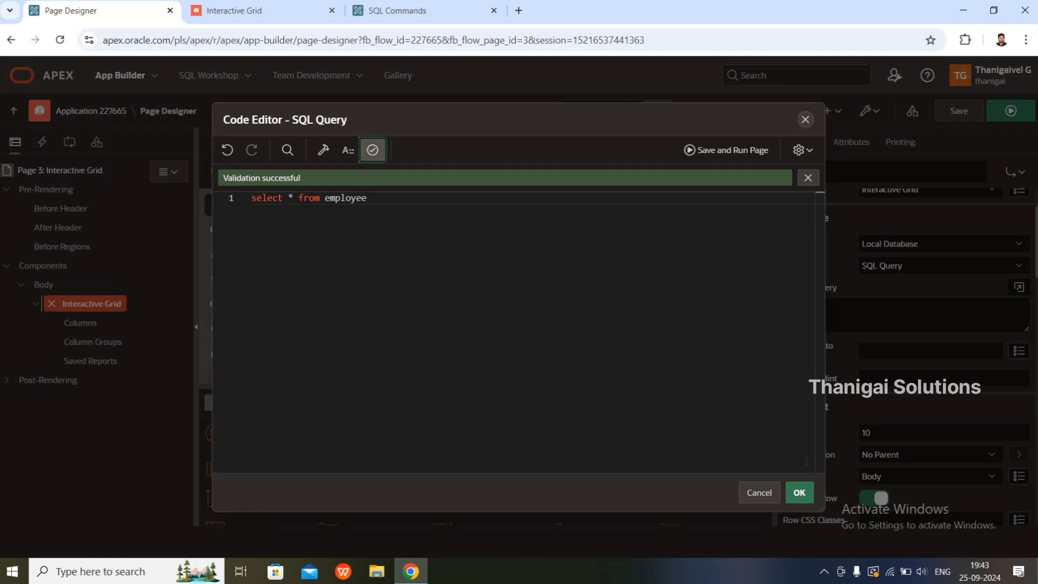
{"action": "left_click", "coordinate": [799, 493]}
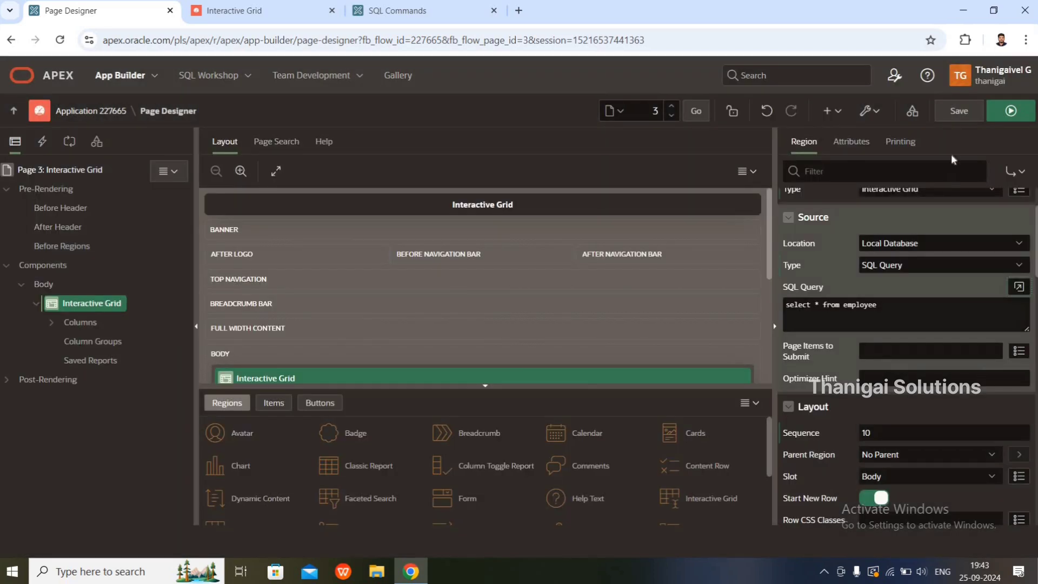
{"action": "left_click", "coordinate": [951, 111]}
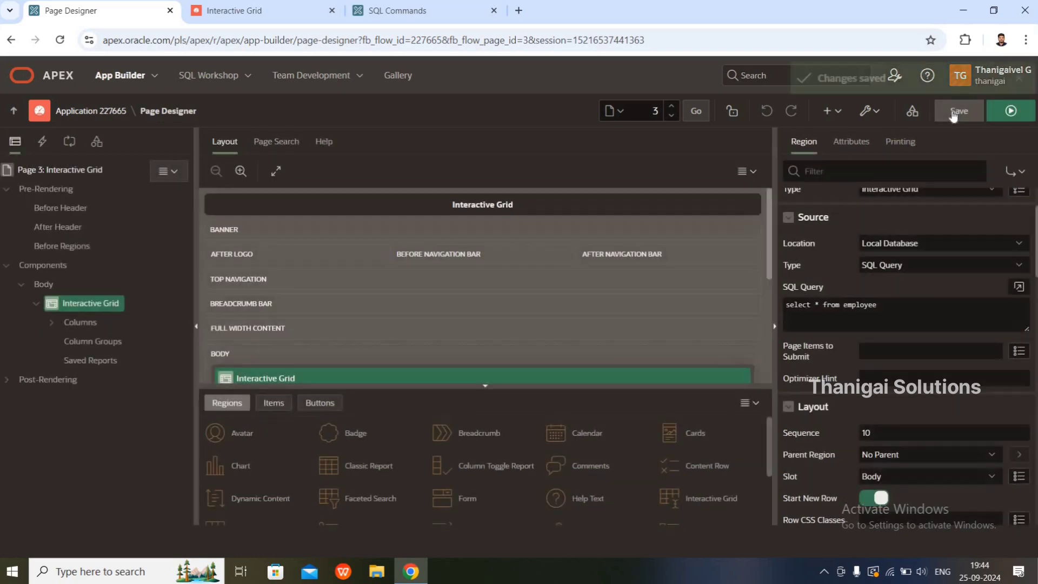
Review the properties of the grid's EMPN, NAME, GENDER, DEPARTMENT and SALARY columns.
{"action": "left_click", "coordinate": [52, 327]}
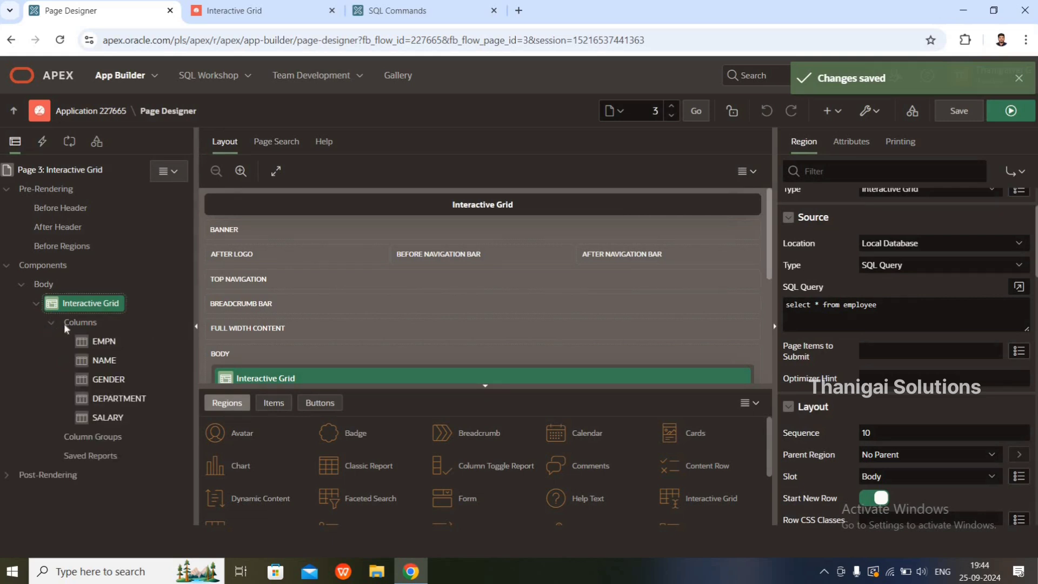
{"action": "left_click", "coordinate": [100, 343]}
{"action": "left_click", "coordinate": [101, 361]}
{"action": "left_click", "coordinate": [105, 381]}
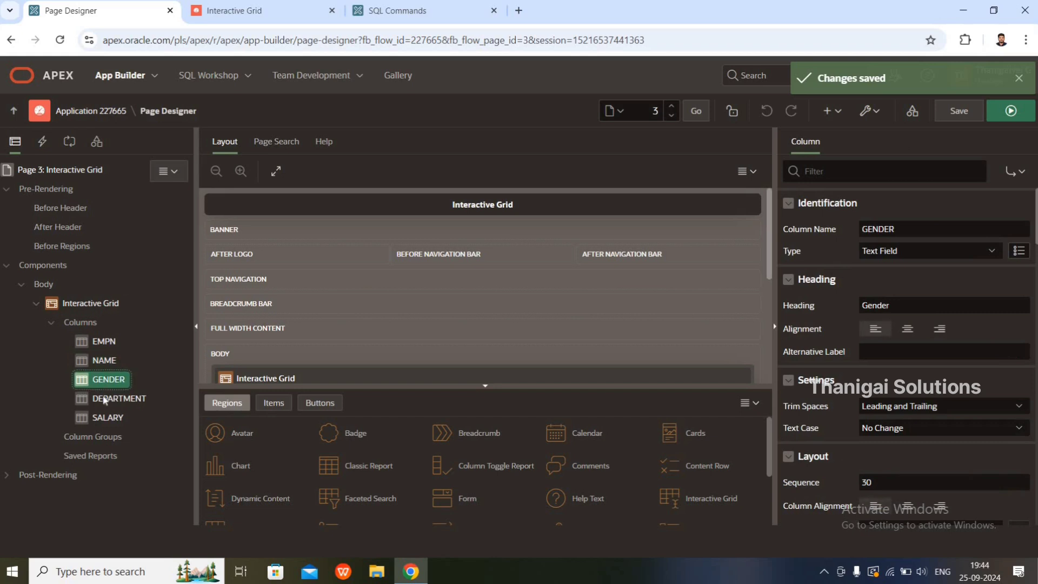
{"action": "left_click", "coordinate": [105, 399]}
{"action": "left_click", "coordinate": [103, 417]}
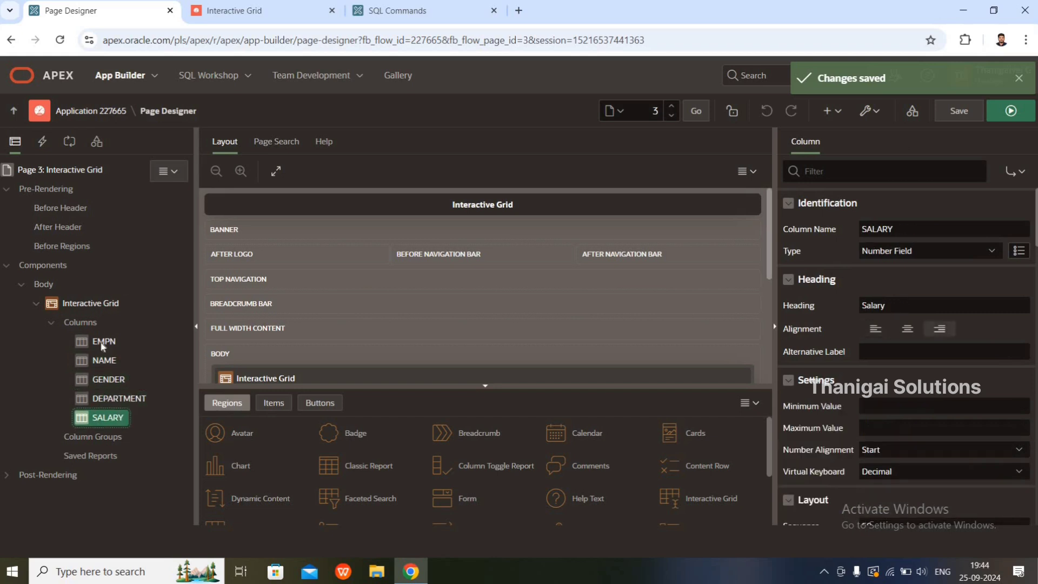
Return to the Interactive Grid region and run the page.
{"action": "left_click", "coordinate": [110, 305]}
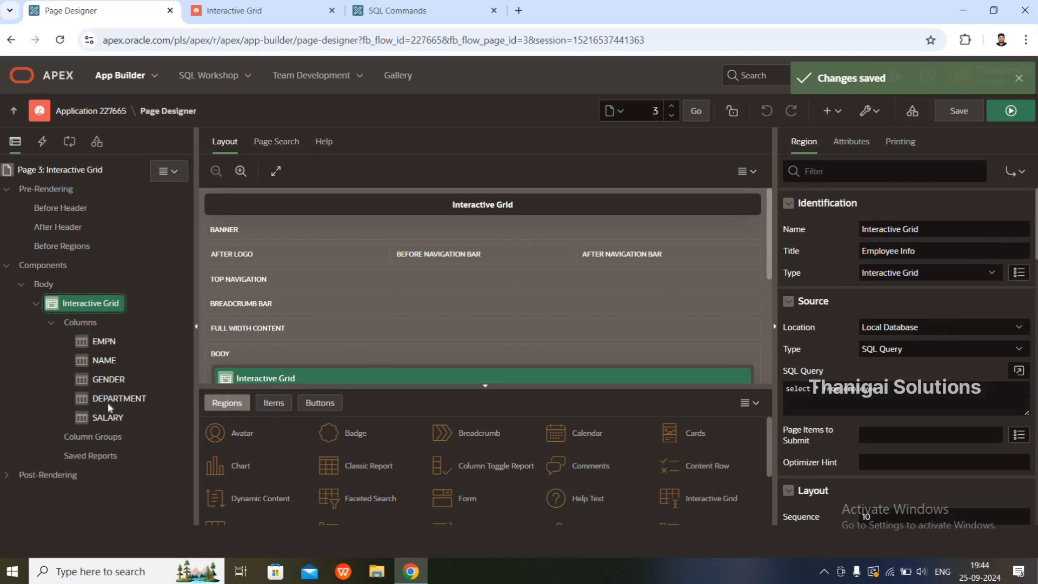
{"action": "left_click", "coordinate": [1008, 112]}
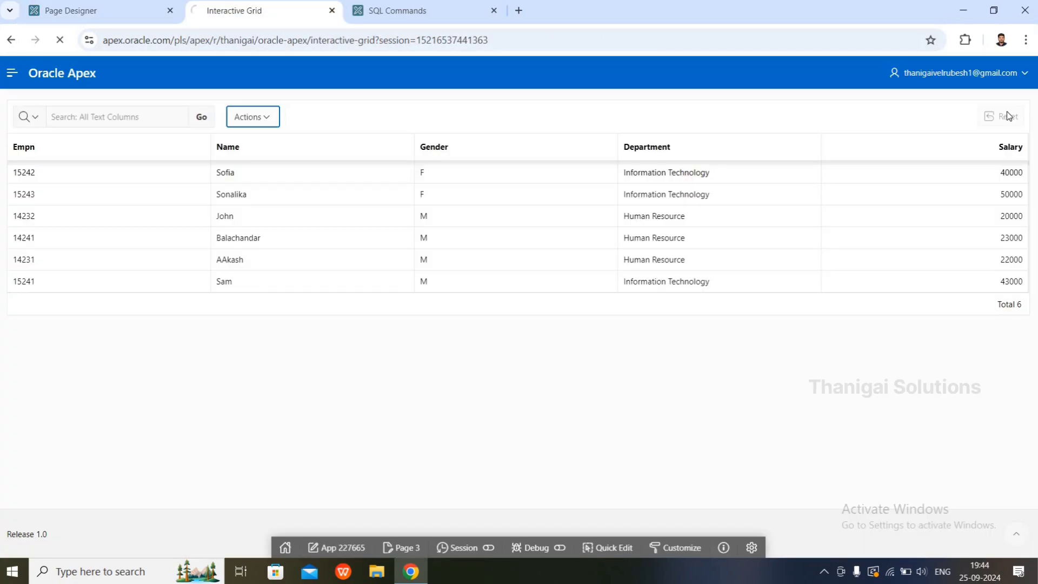